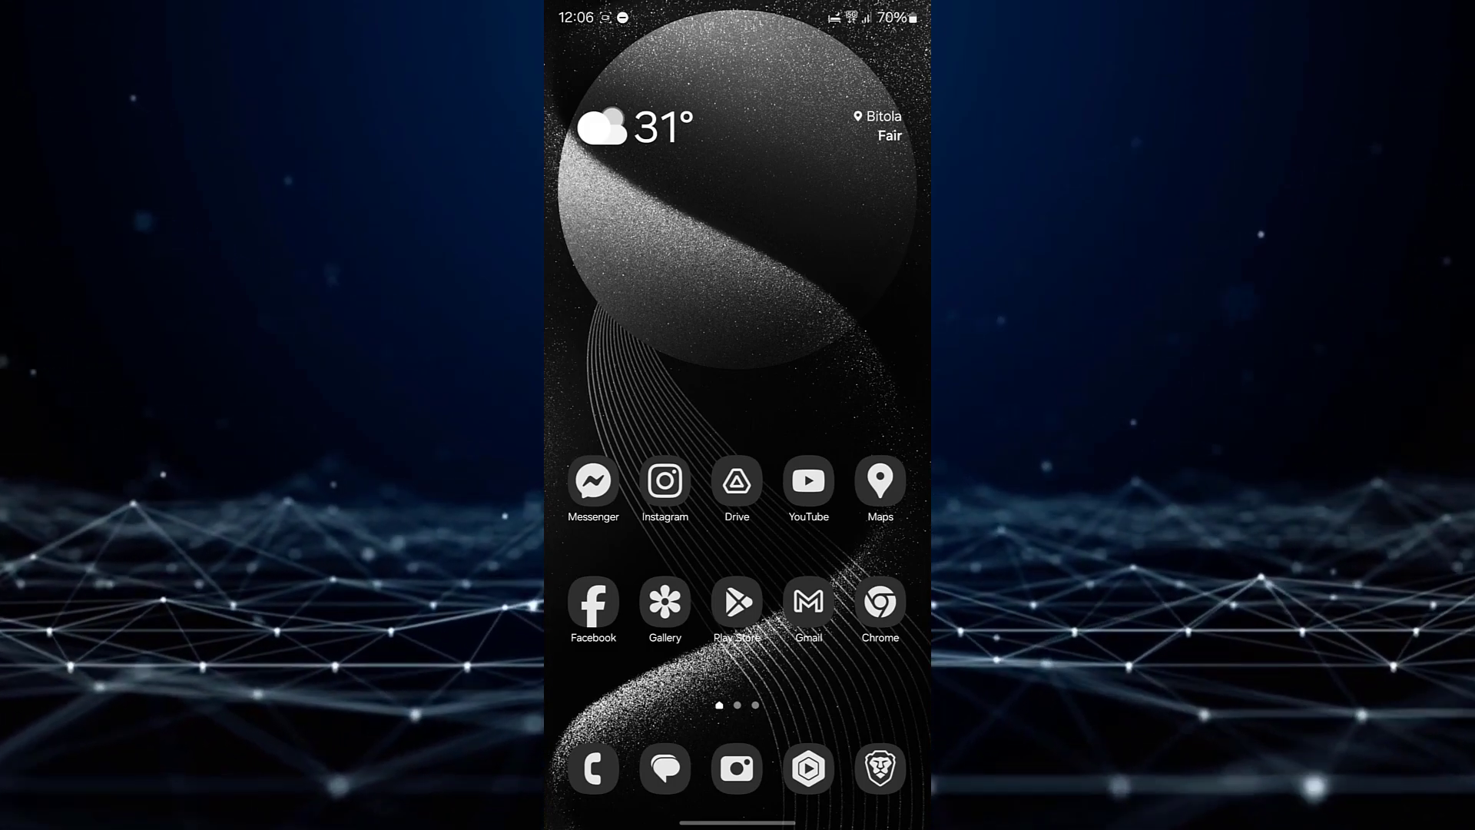
Step: Turn off the Sleep mode tile on page two of Quick Settings
left_click_drag(738, 11, 737, 415)
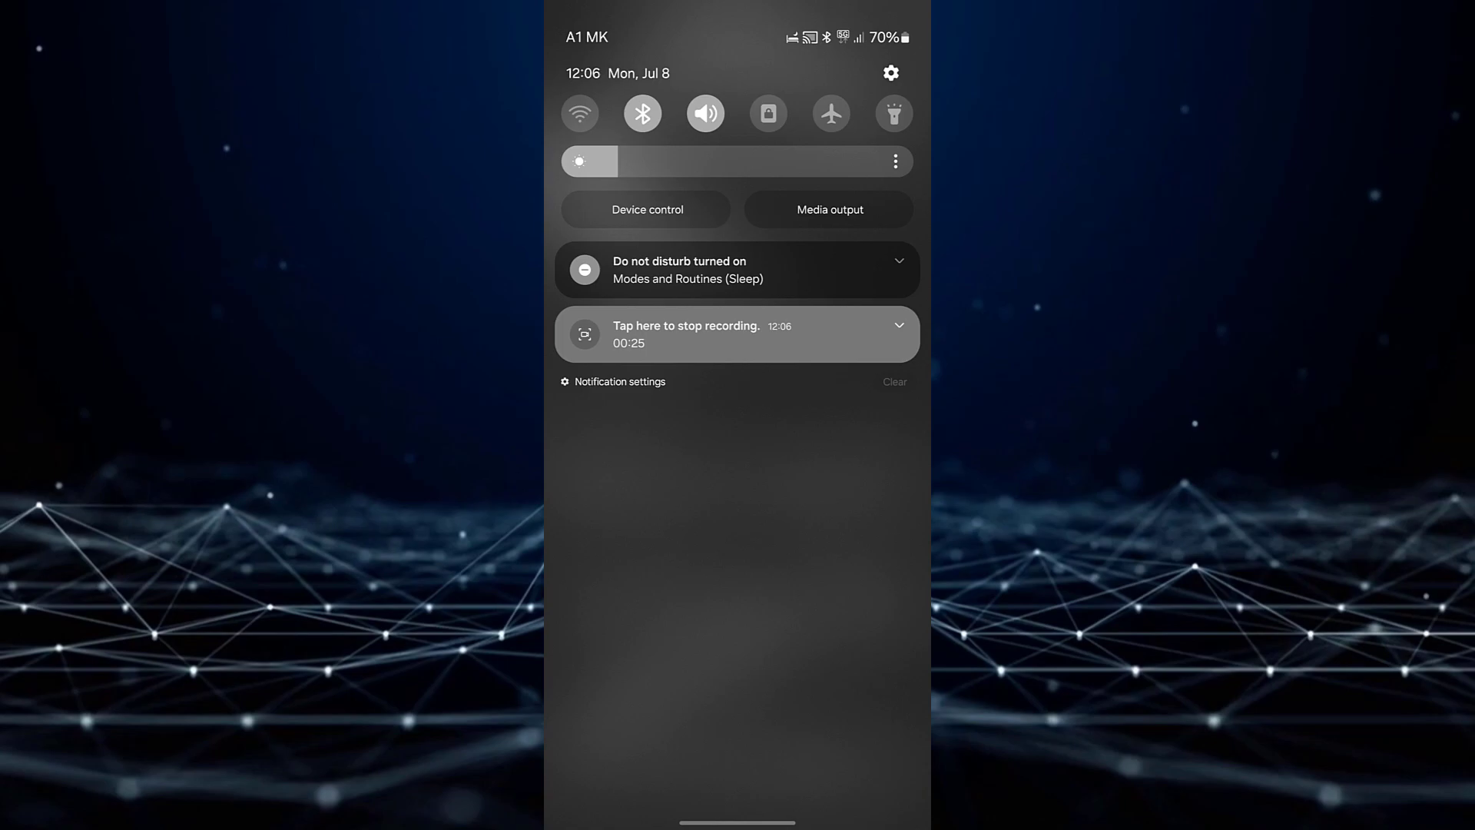
left_click_drag(737, 289, 737, 634)
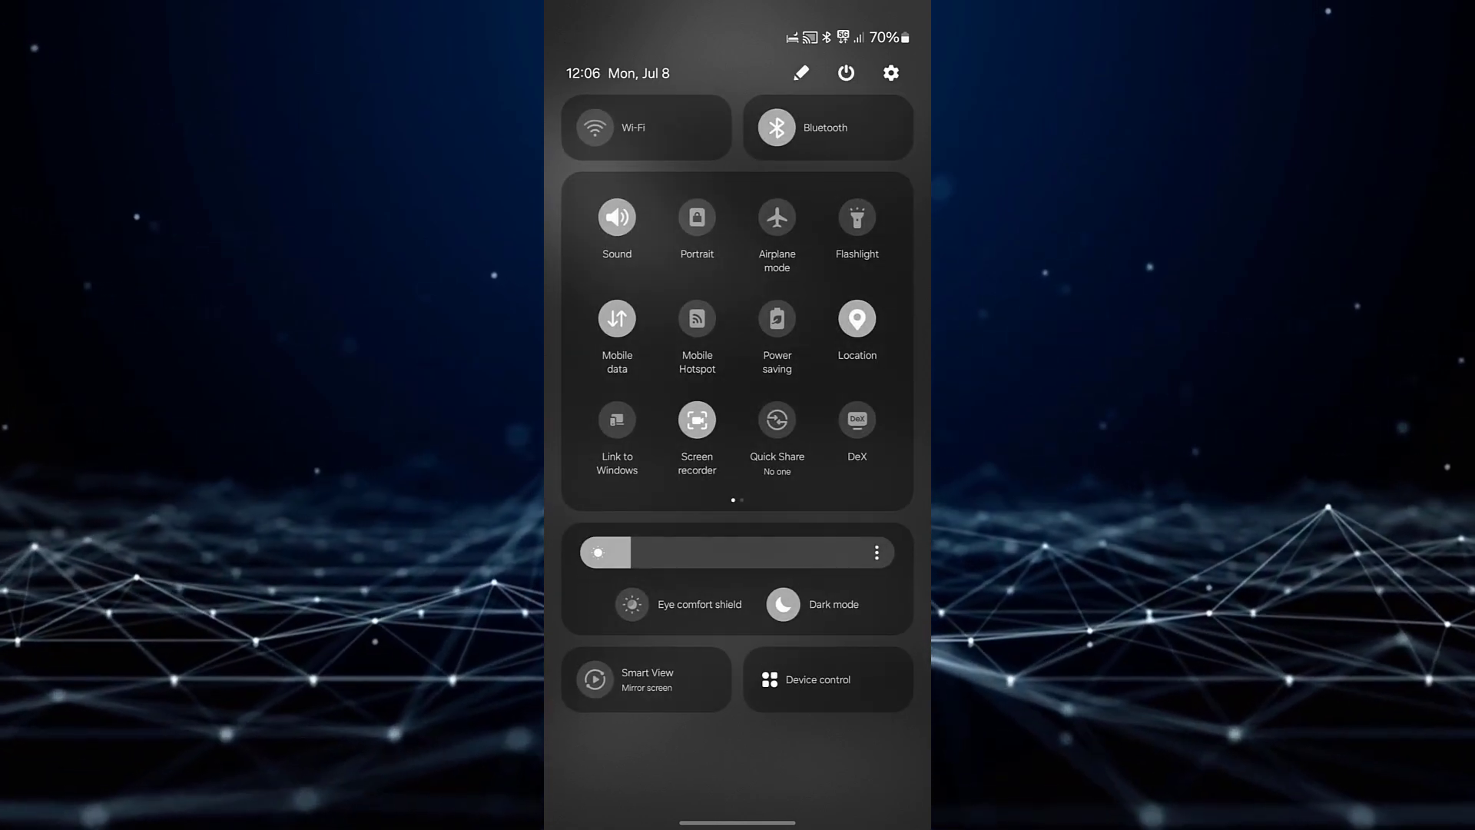
left_click_drag(853, 335, 599, 334)
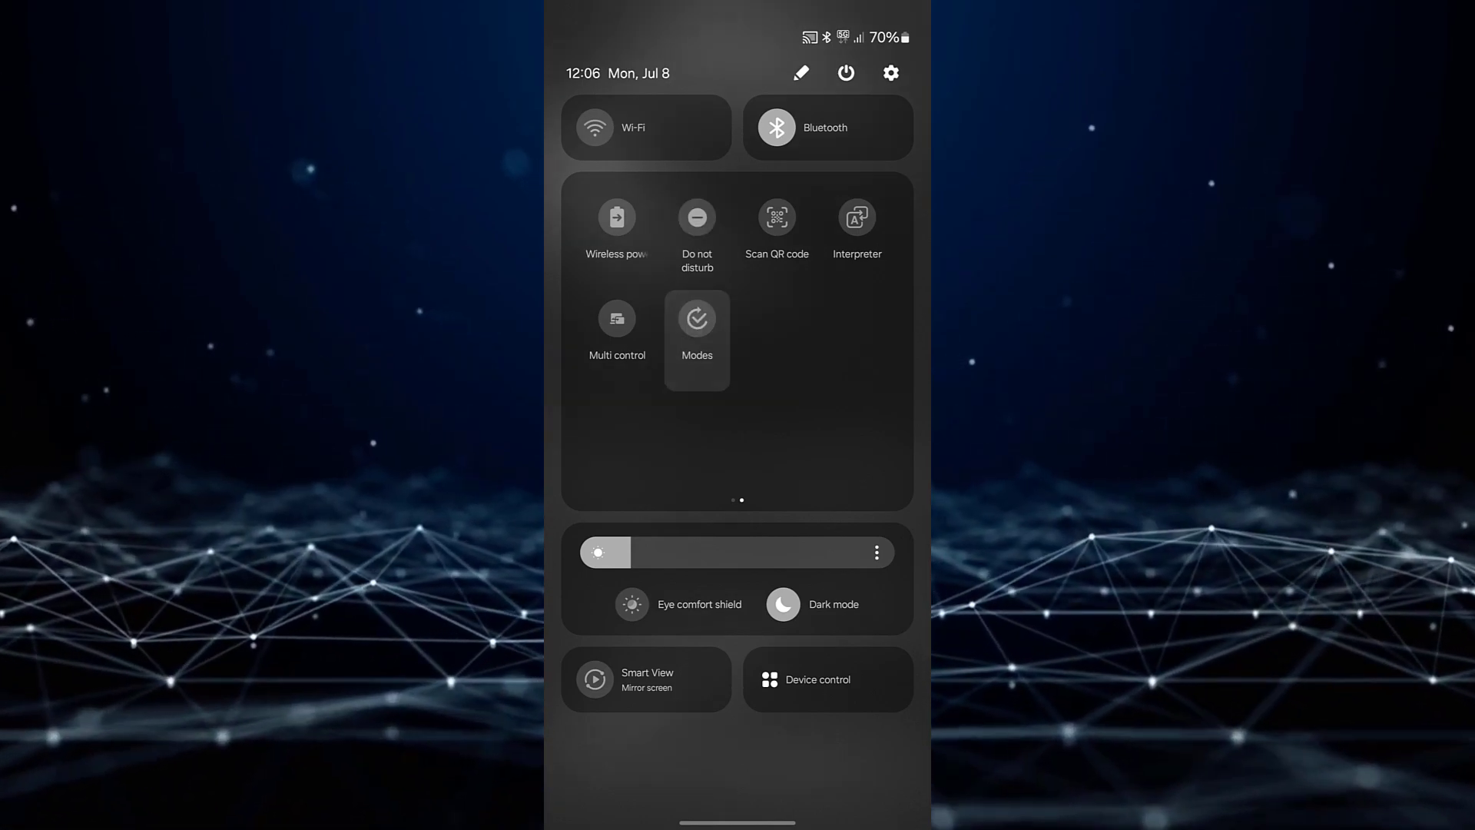
left_click(696, 319)
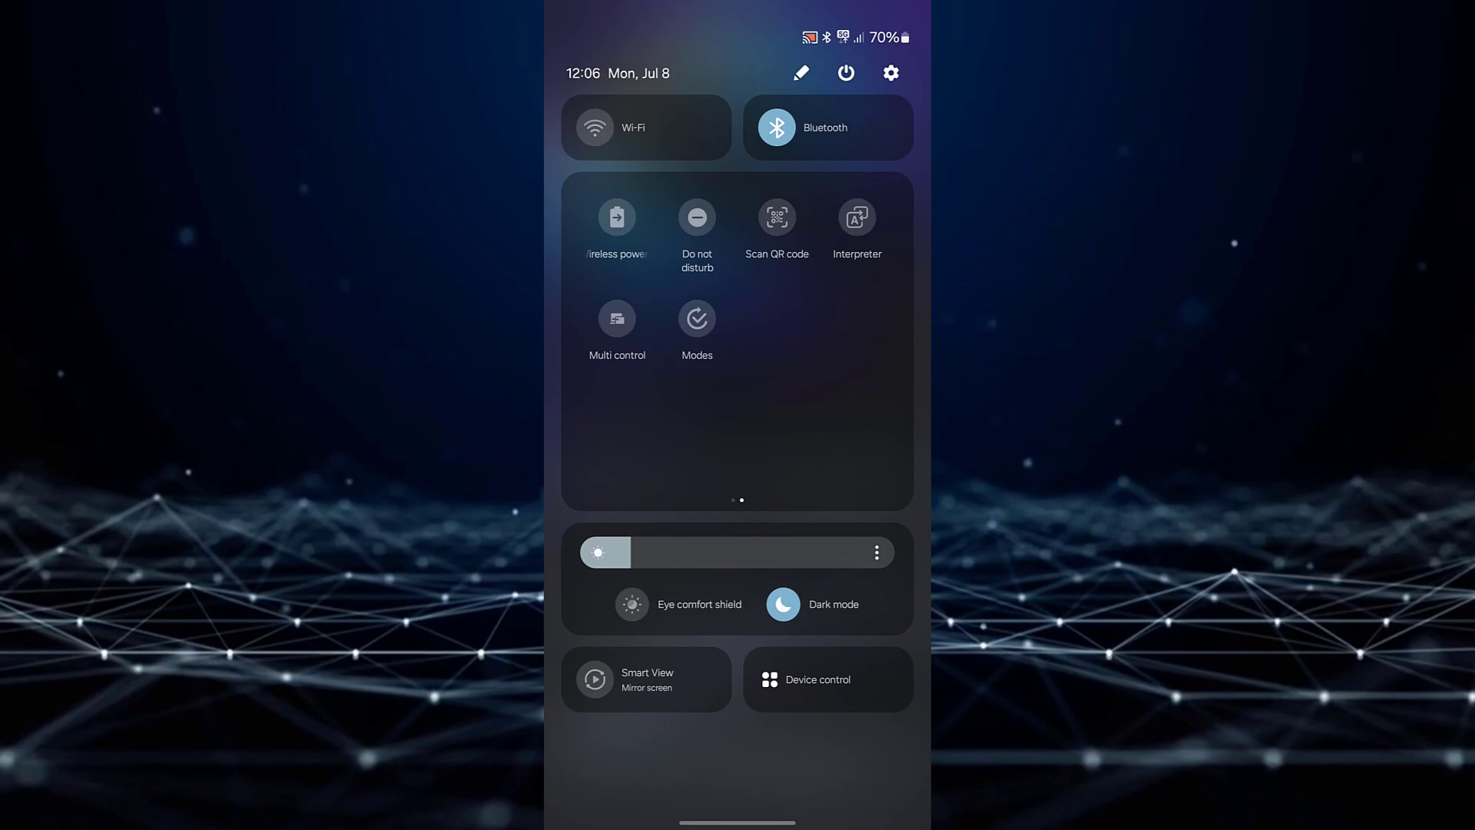
Step: Close the notification shade and open Modes and Routines in Settings
left_click_drag(838, 747, 838, 346)
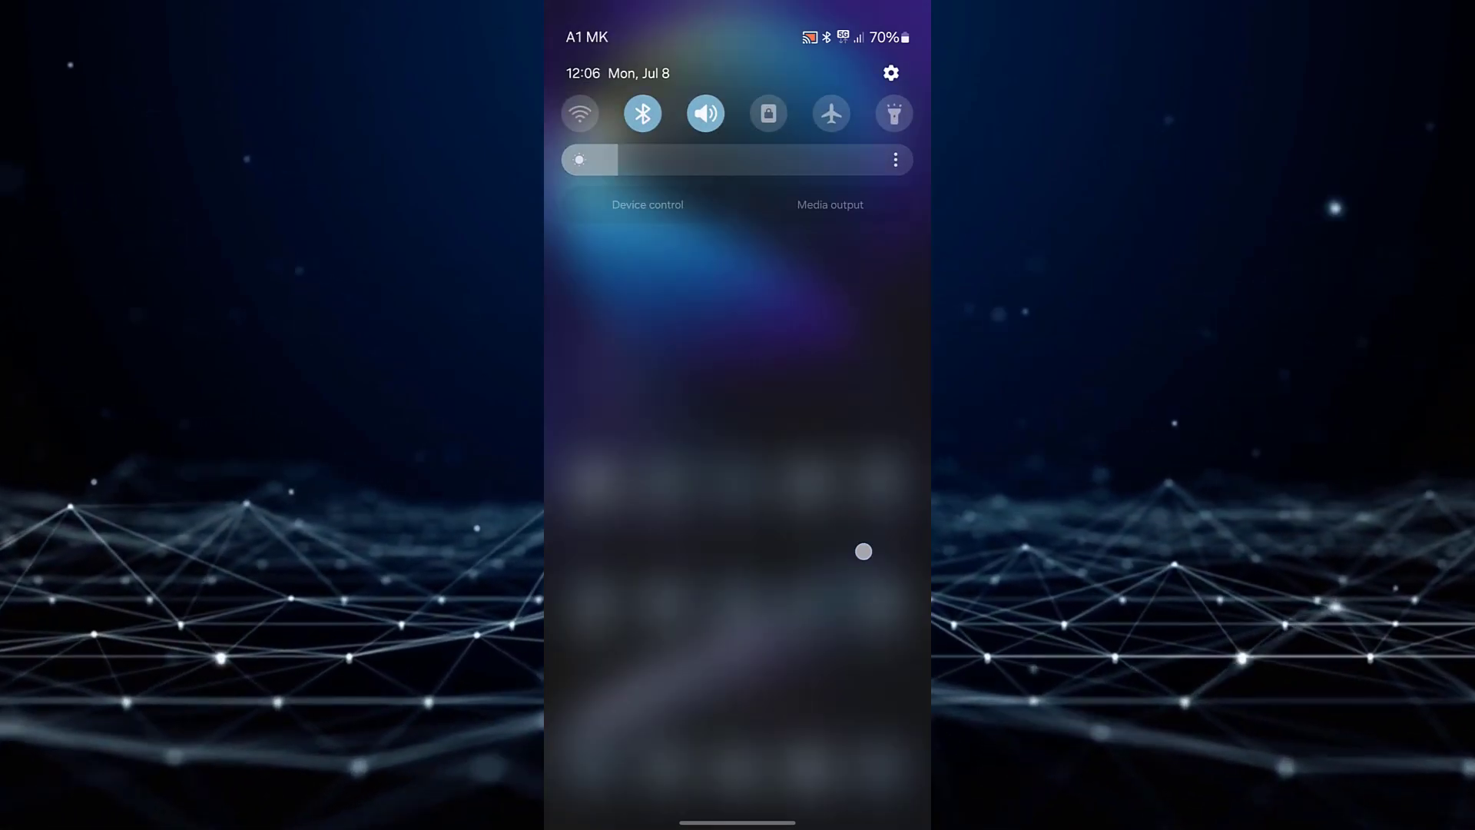
left_click_drag(838, 747, 838, 288)
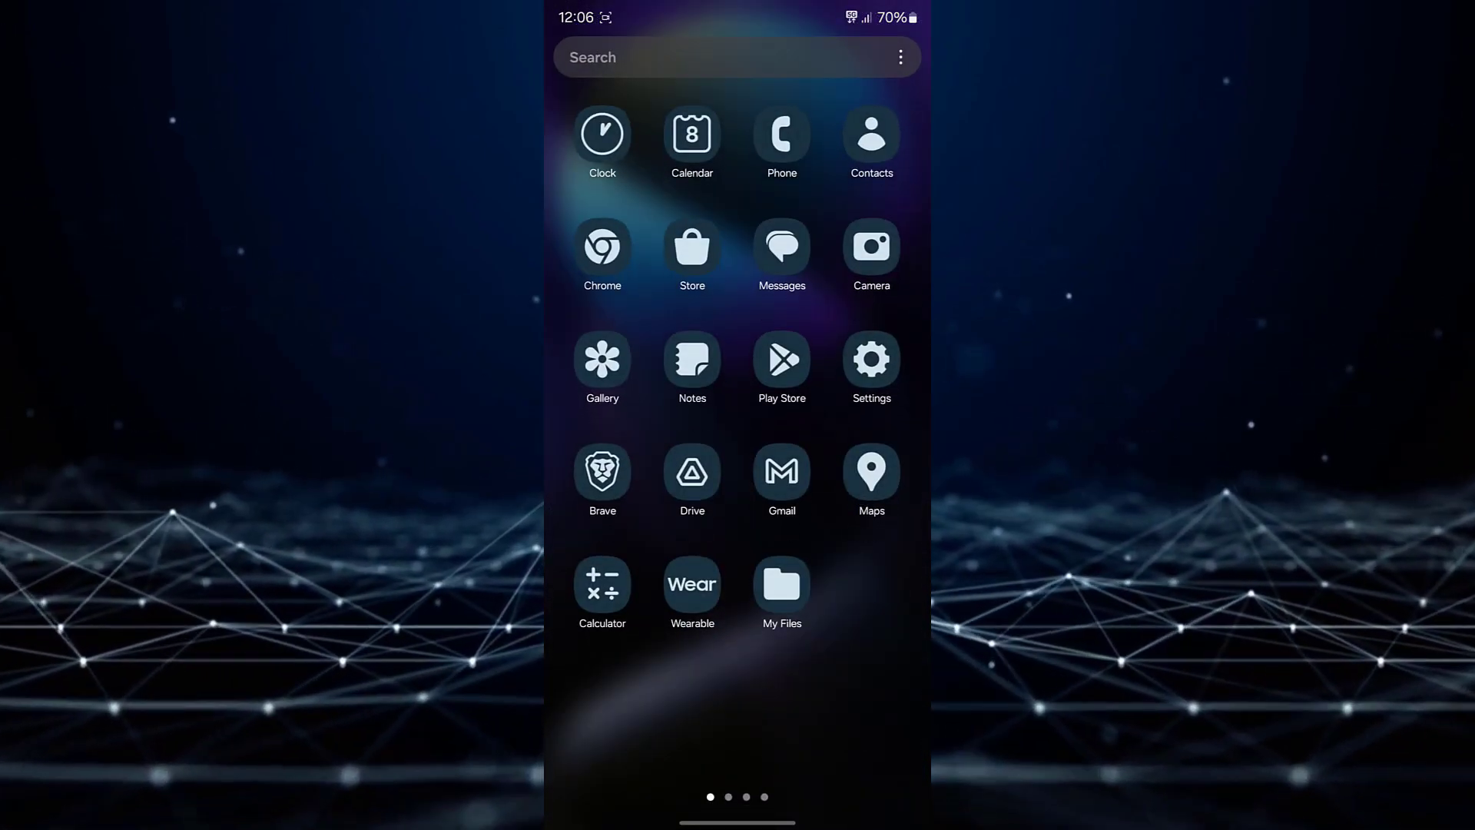
left_click(871, 359)
left_click(737, 594)
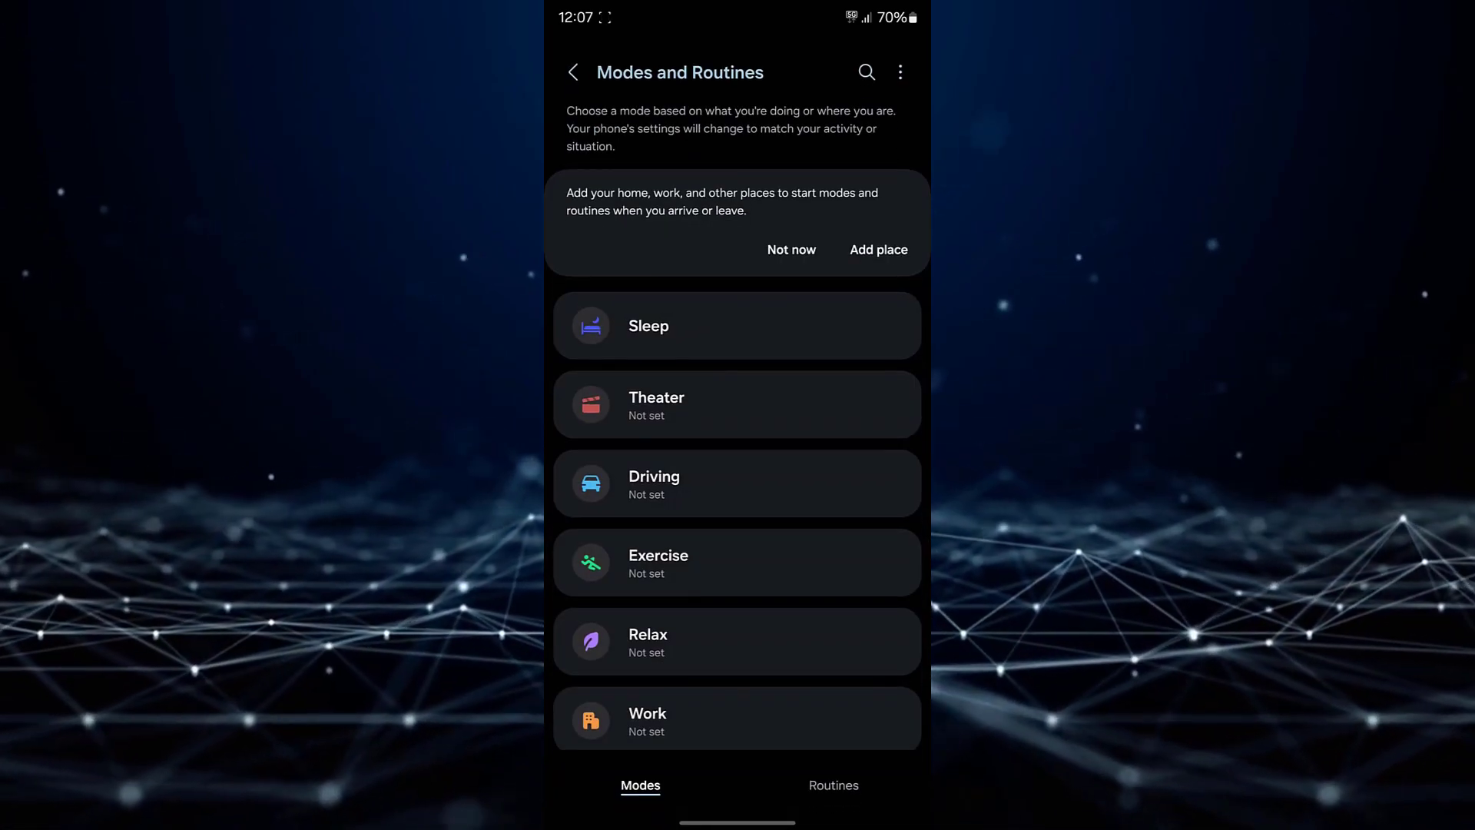
Step: Check Sleep mode's details (Do not disturb, Grayscale), then return to the main Settings page
left_click(738, 325)
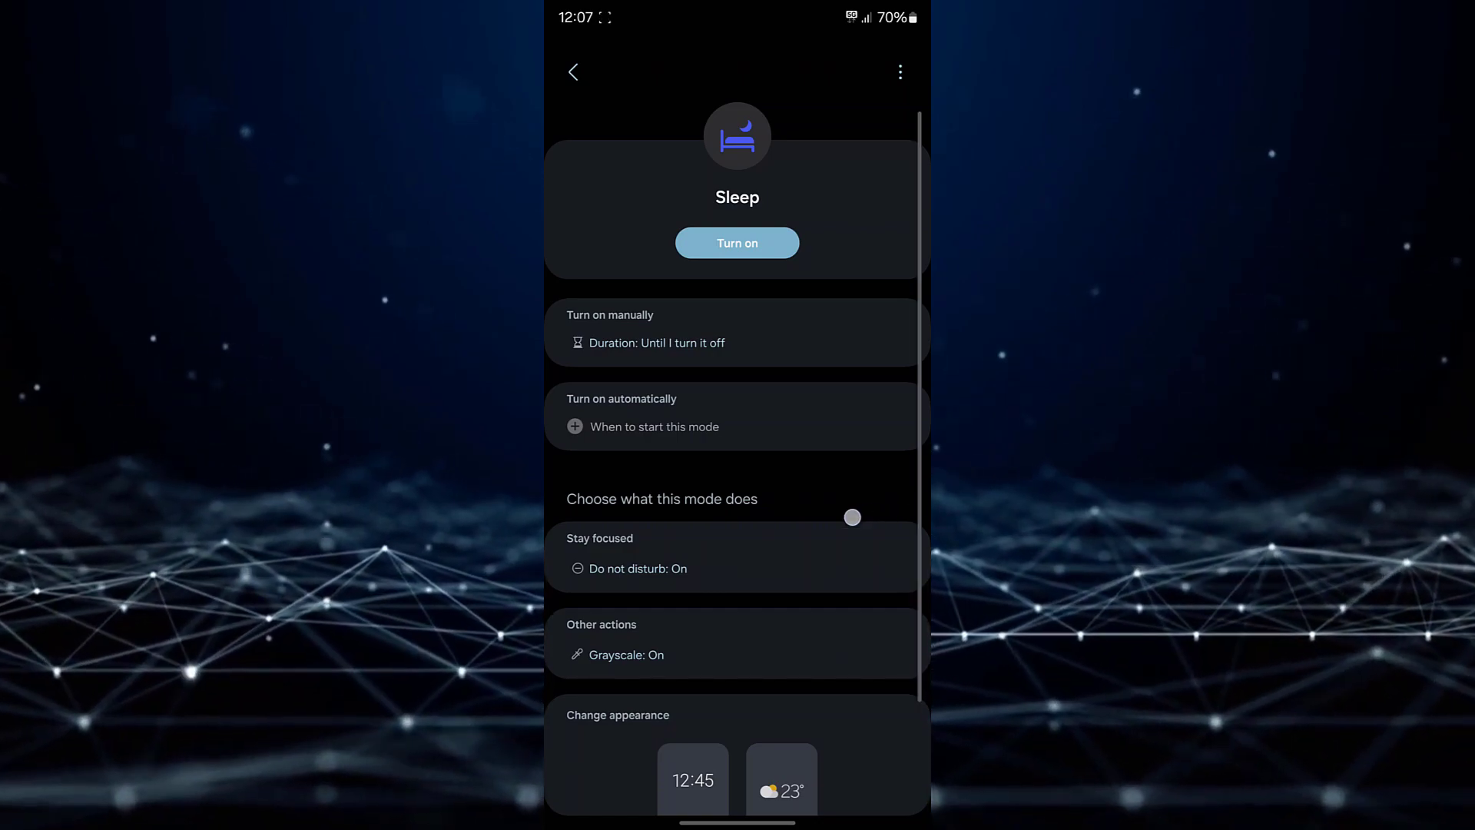
left_click_drag(921, 517, 807, 517)
left_click_drag(919, 441, 796, 496)
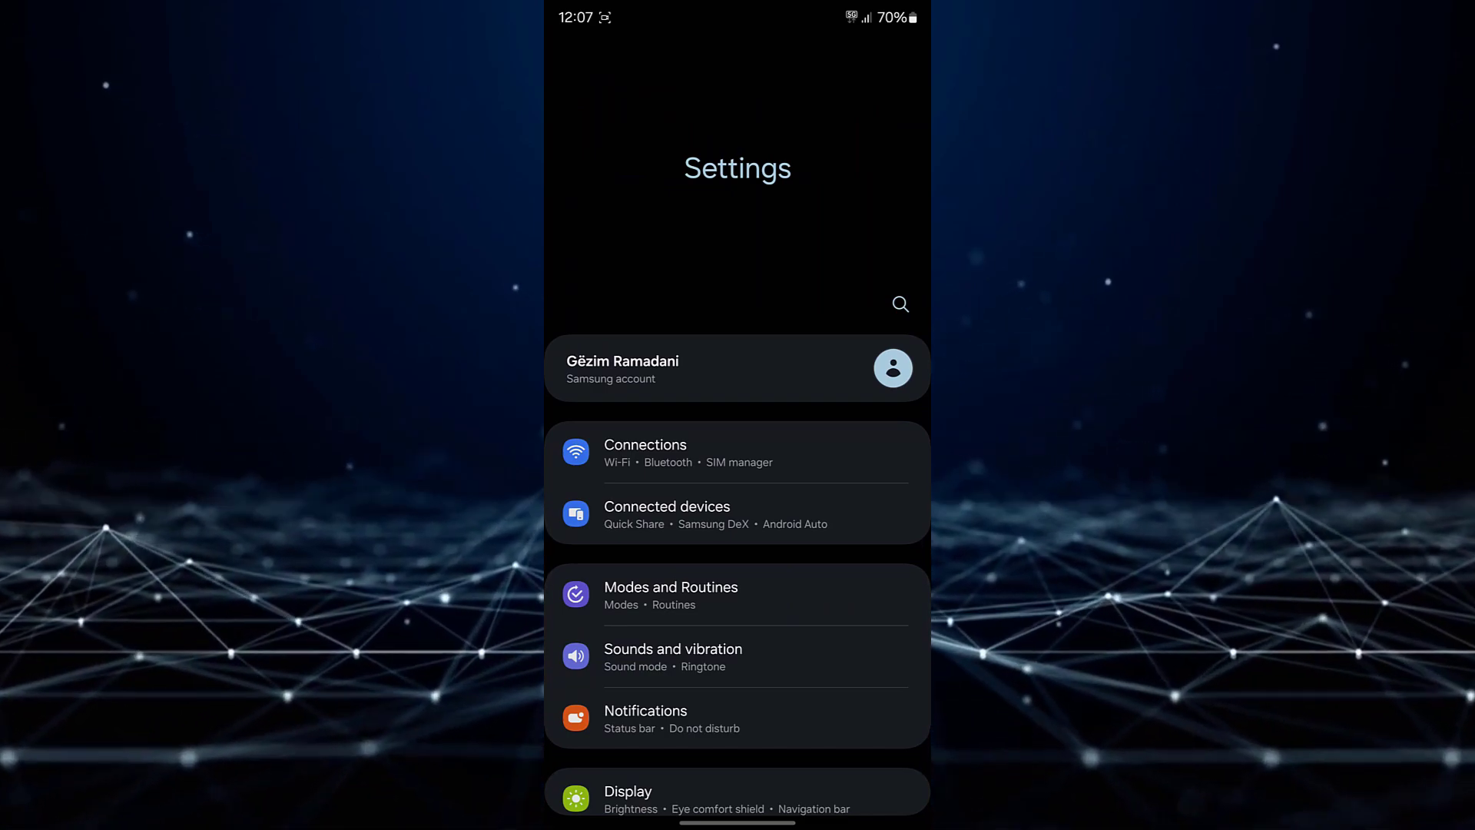
scroll(853, 576, "down", 8)
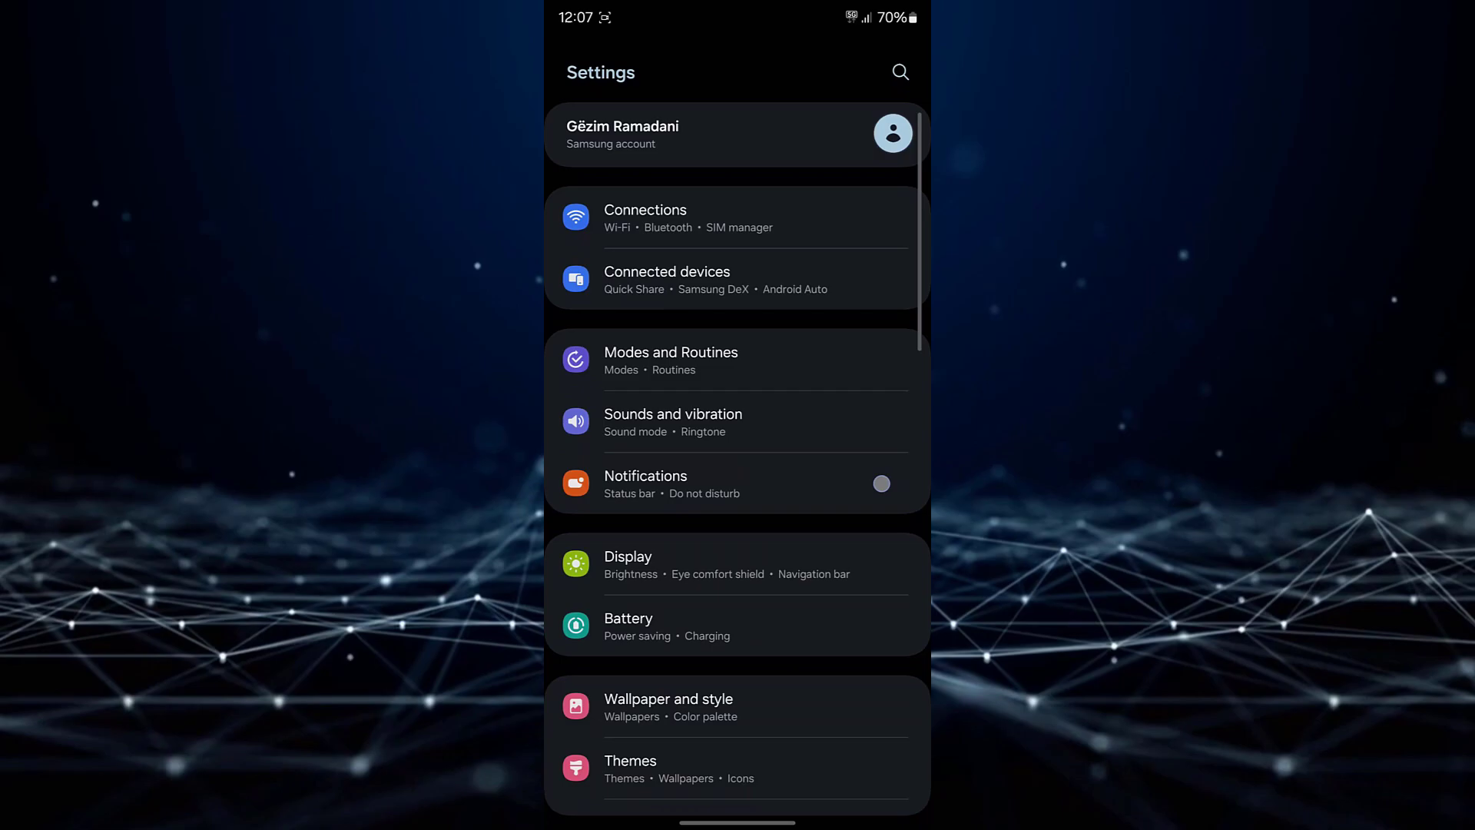
scroll(853, 576, "down", 8)
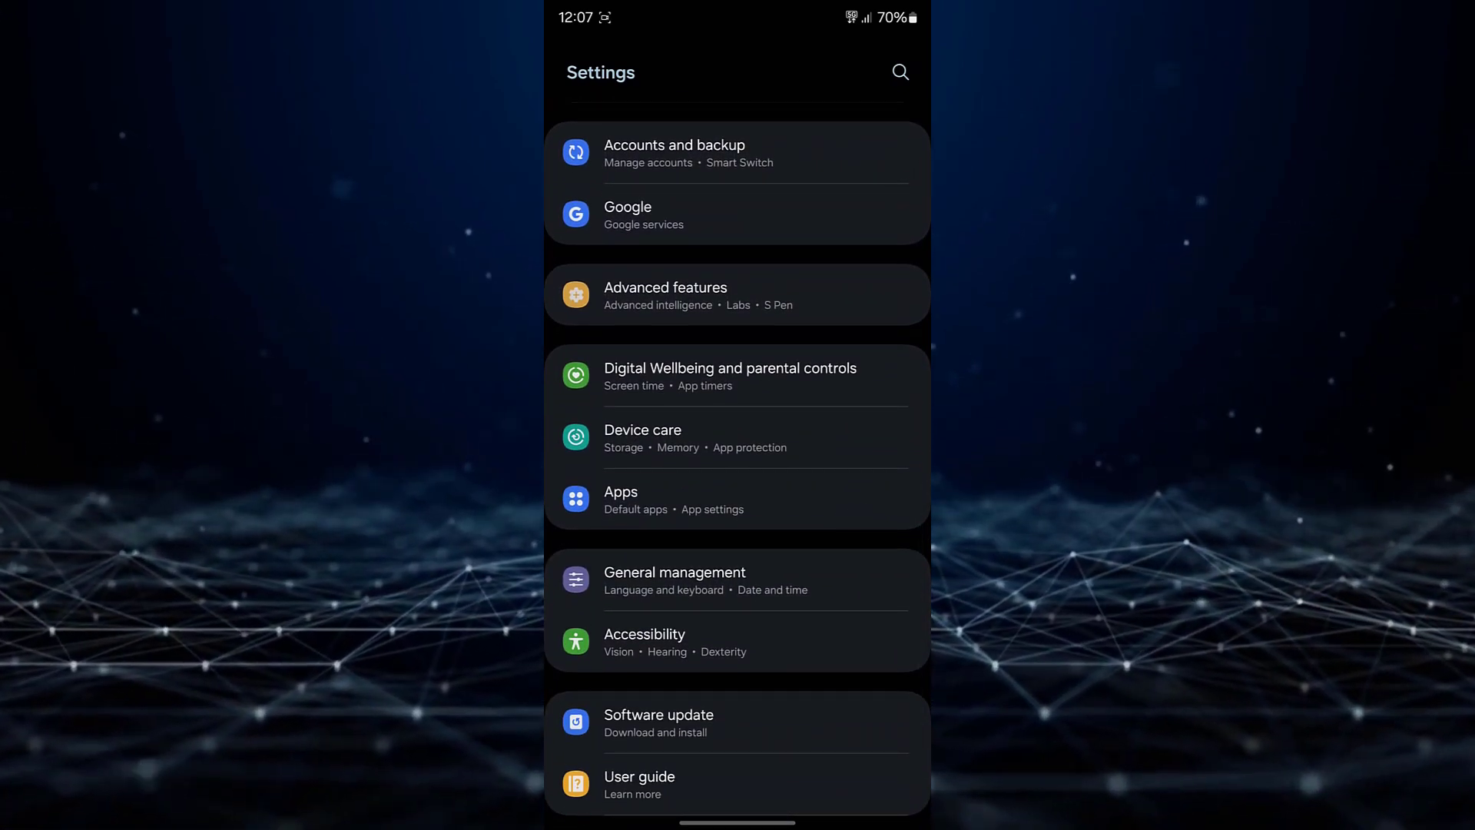
Step: Open General management from the Settings list
left_click(738, 579)
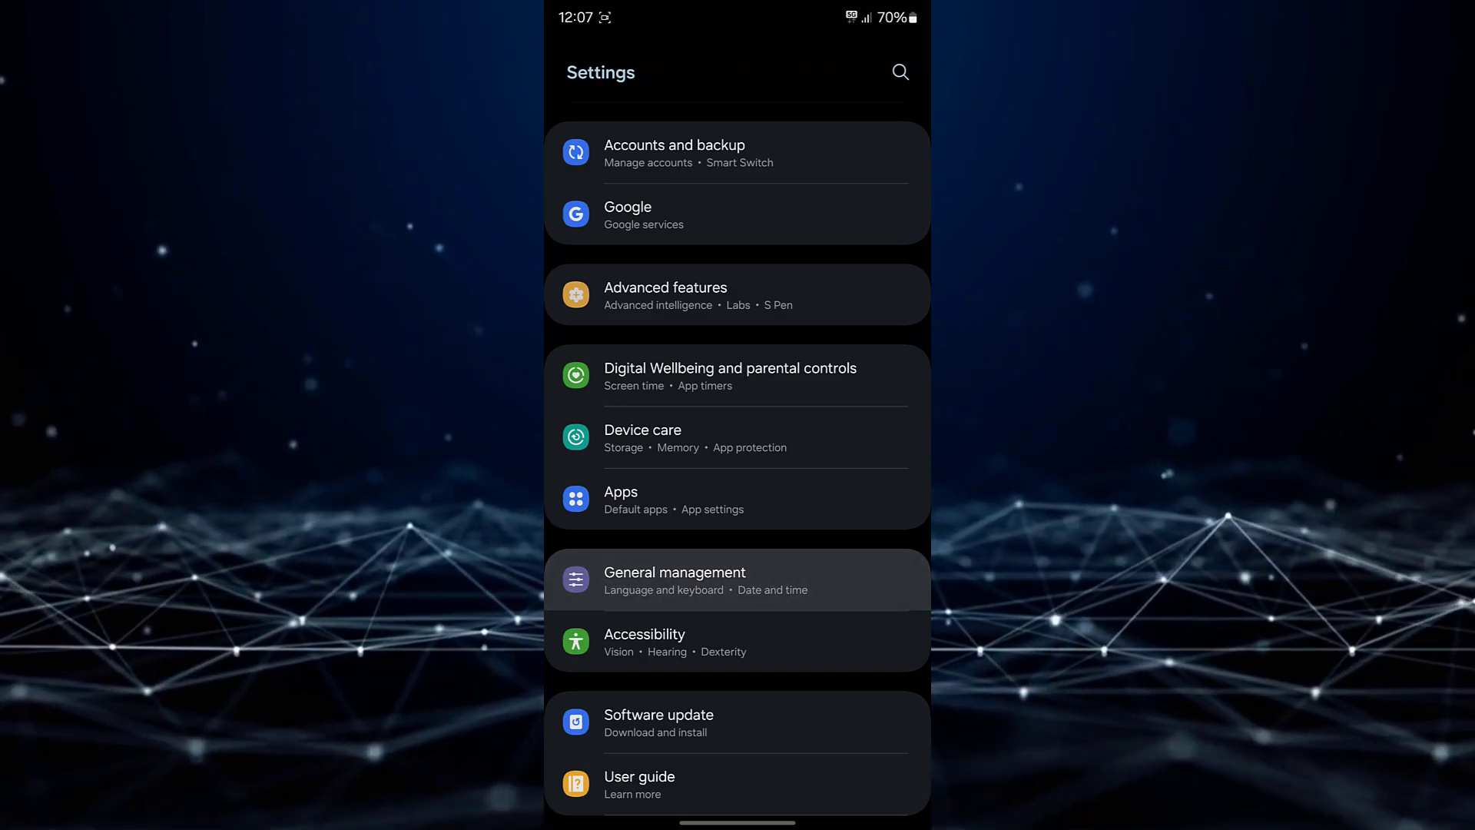
scroll(737, 519, "down", 6)
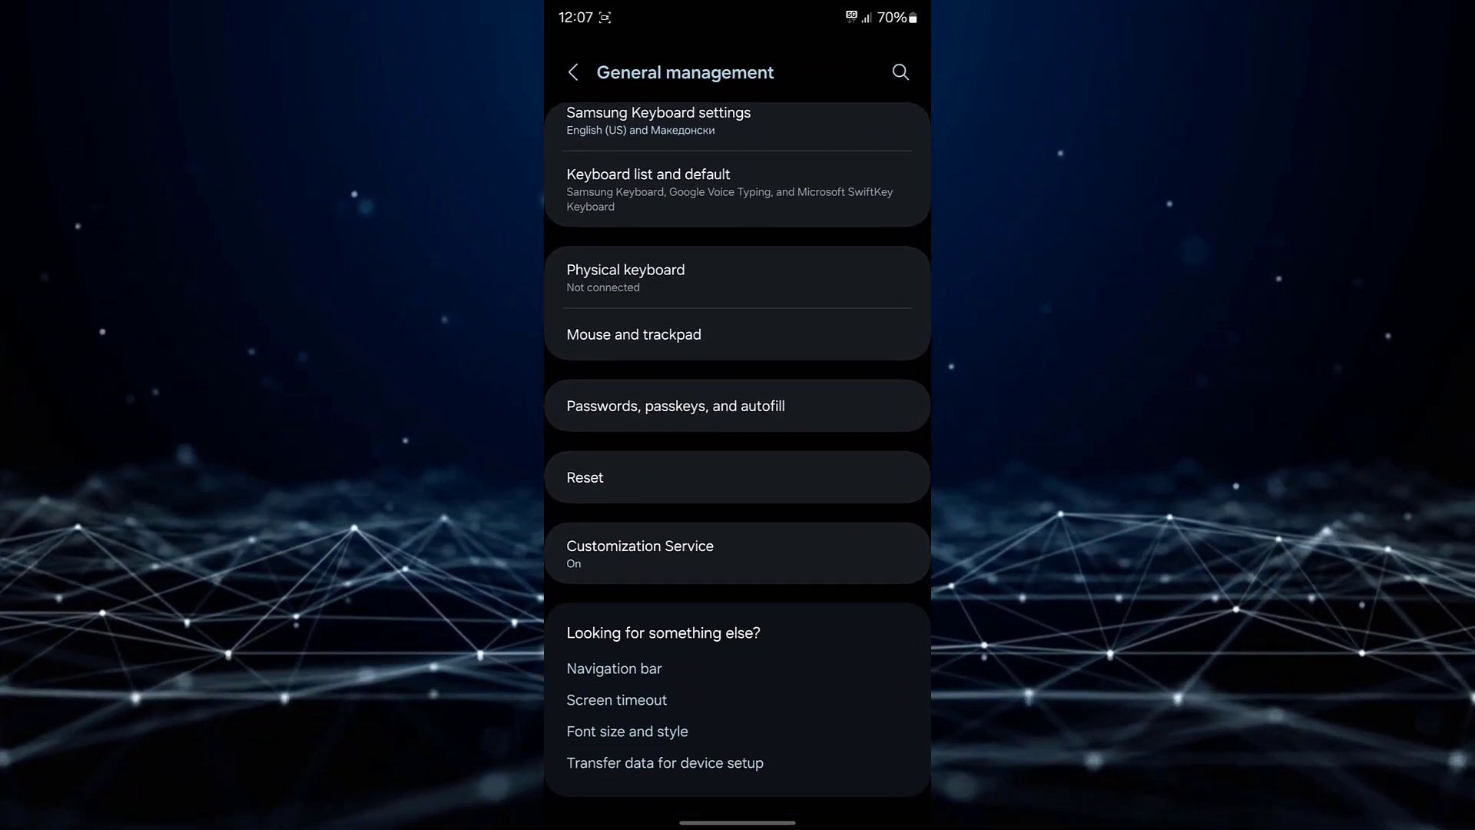
Step: Open the Reset all settings page under Reset, without confirming the reset
left_click(840, 474)
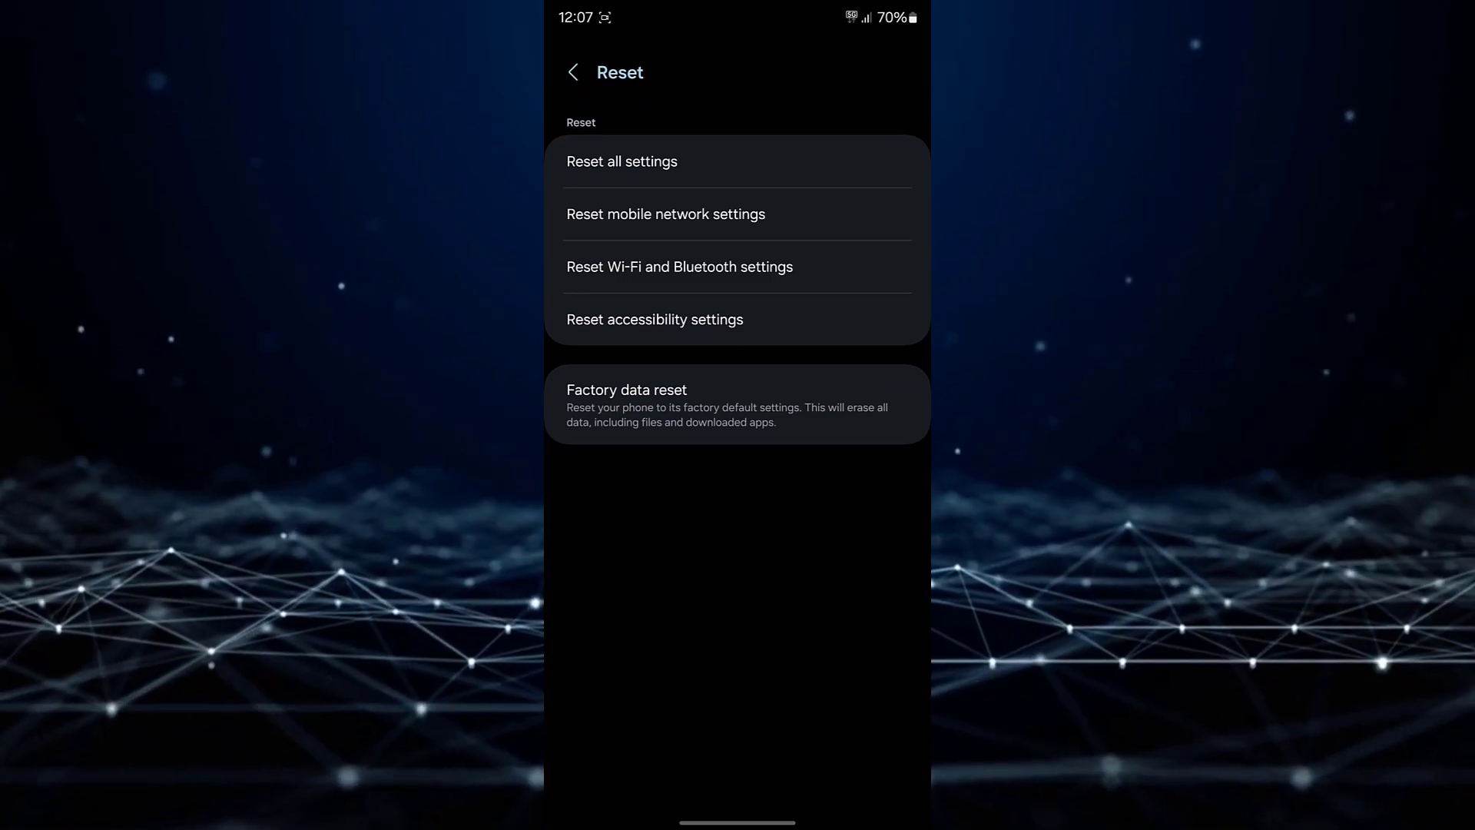
left_click(600, 162)
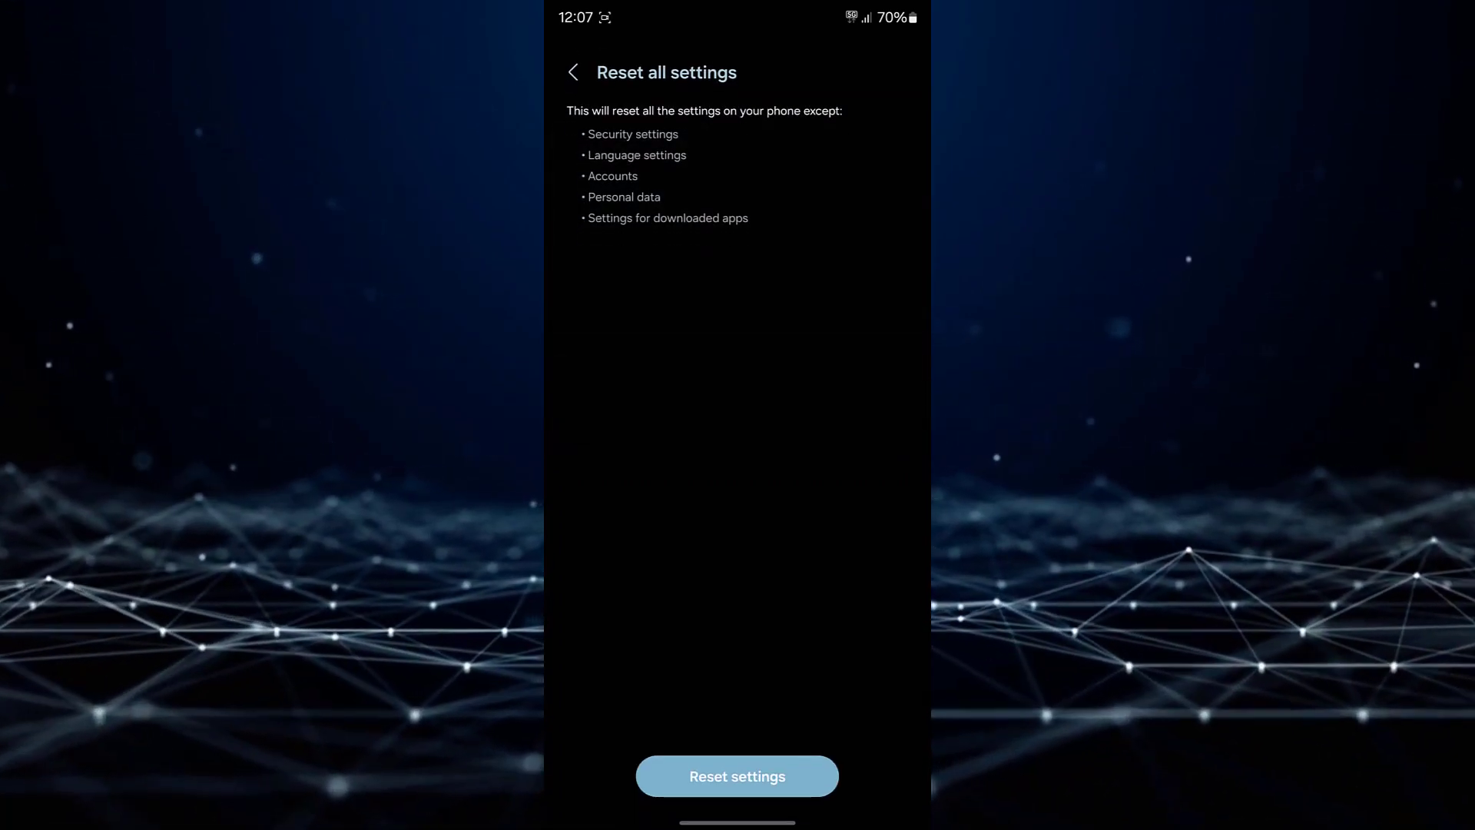